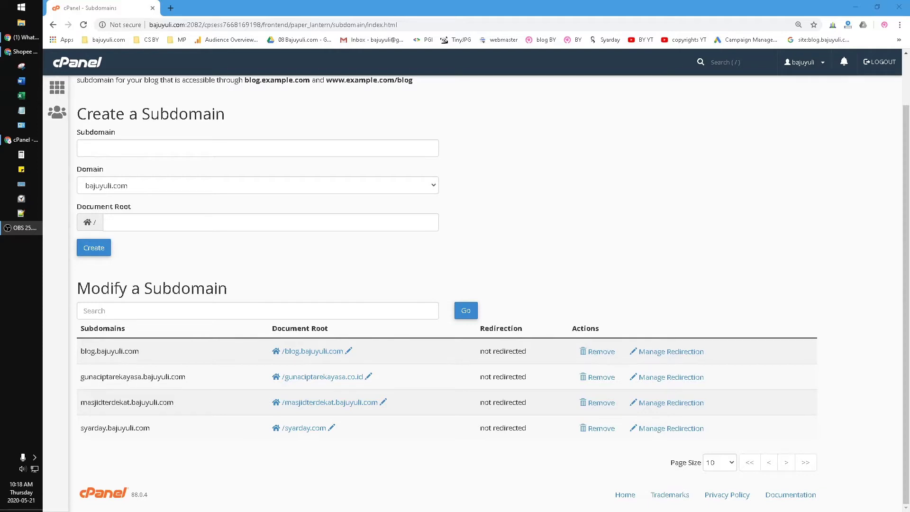
Create the subdomain 'blog' on syarday.com, with document root blog.syarday.com filled in automatically
{"action": "left_click", "coordinate": [484, 224]}
{"action": "scroll", "coordinate": [329, 209], "scroll_direction": "up", "scroll_amount": 1}
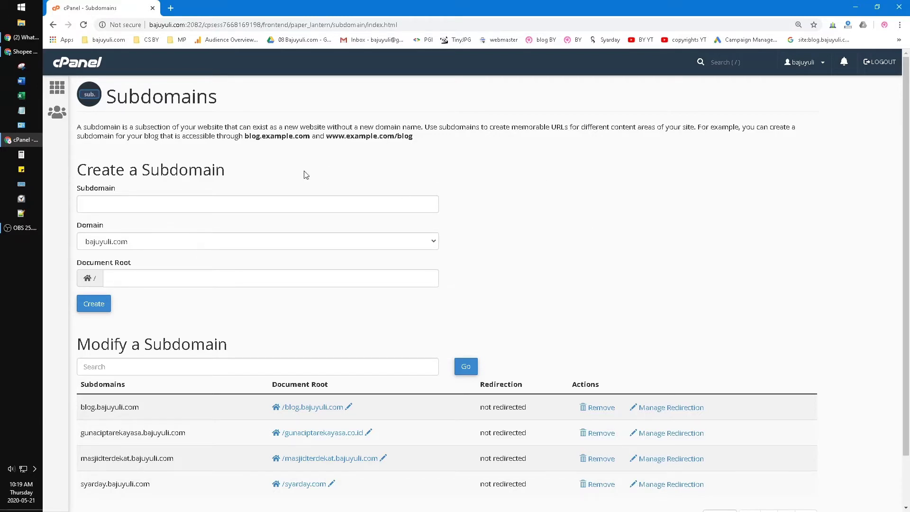
{"action": "scroll", "coordinate": [199, 193], "scroll_direction": "down", "scroll_amount": 1}
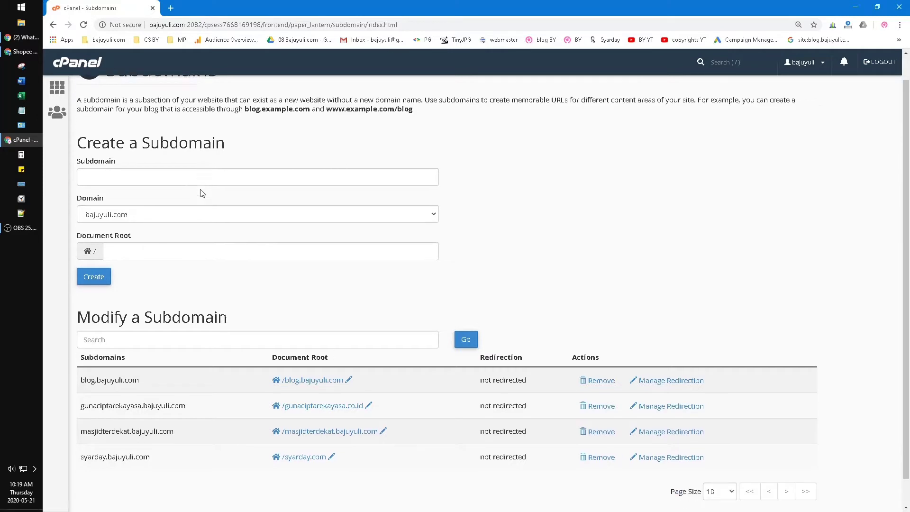
{"action": "left_click", "coordinate": [154, 185]}
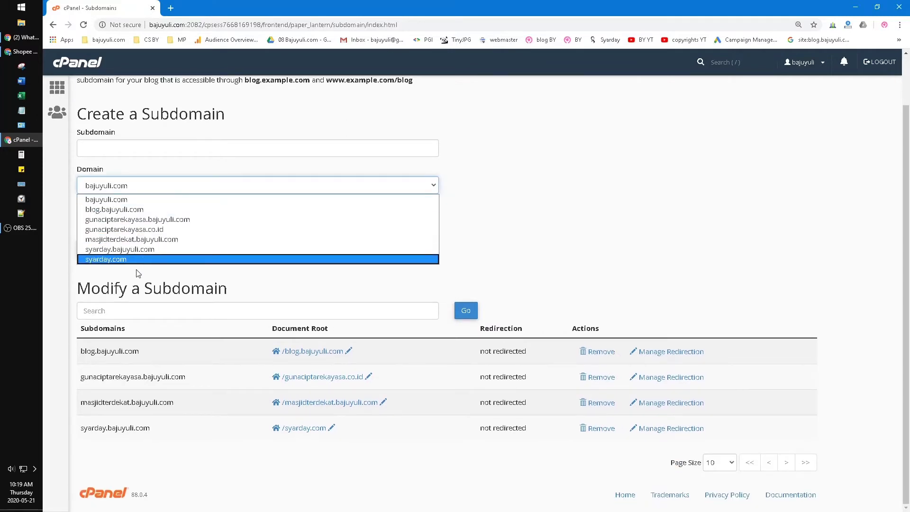
{"action": "left_click", "coordinate": [168, 262]}
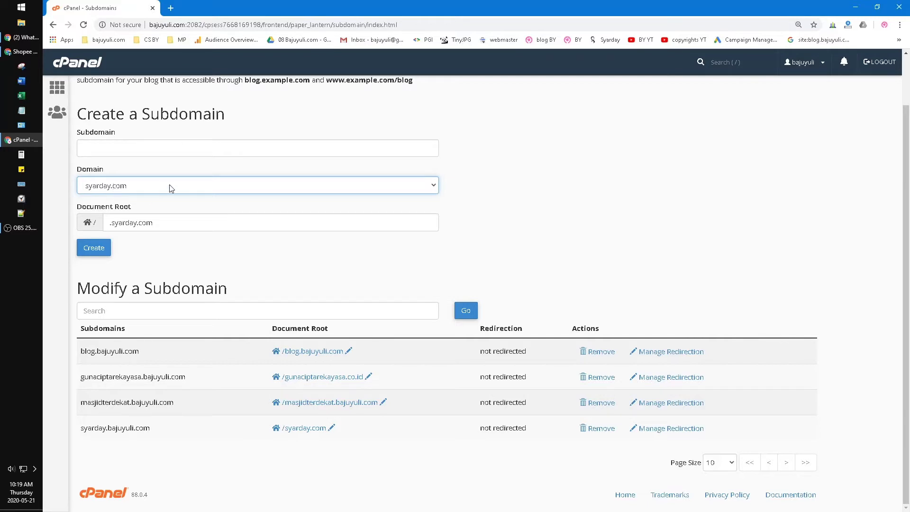
{"action": "left_click", "coordinate": [192, 147]}
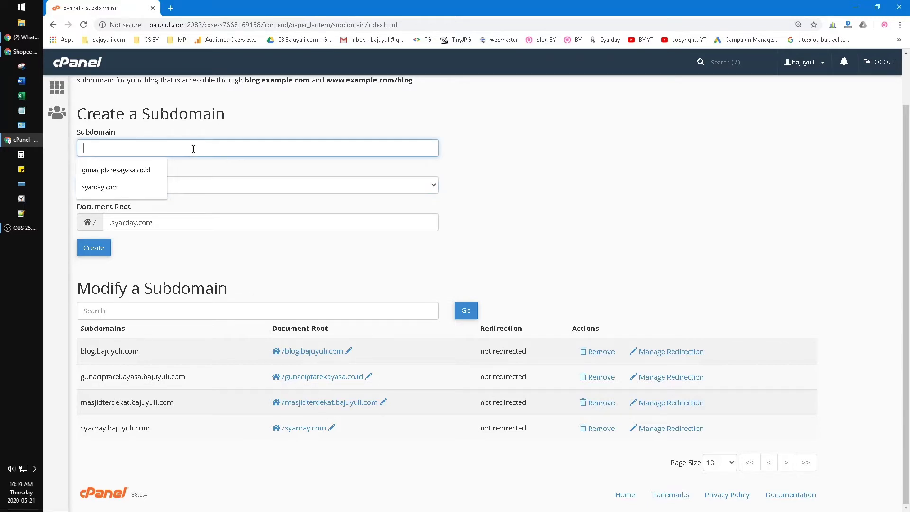
{"action": "type", "text": "blog"}
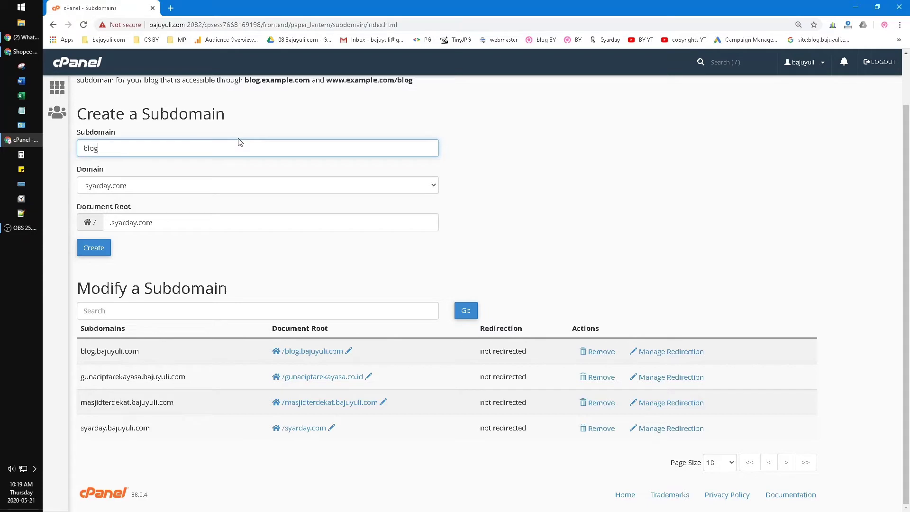
{"action": "left_click", "coordinate": [260, 256]}
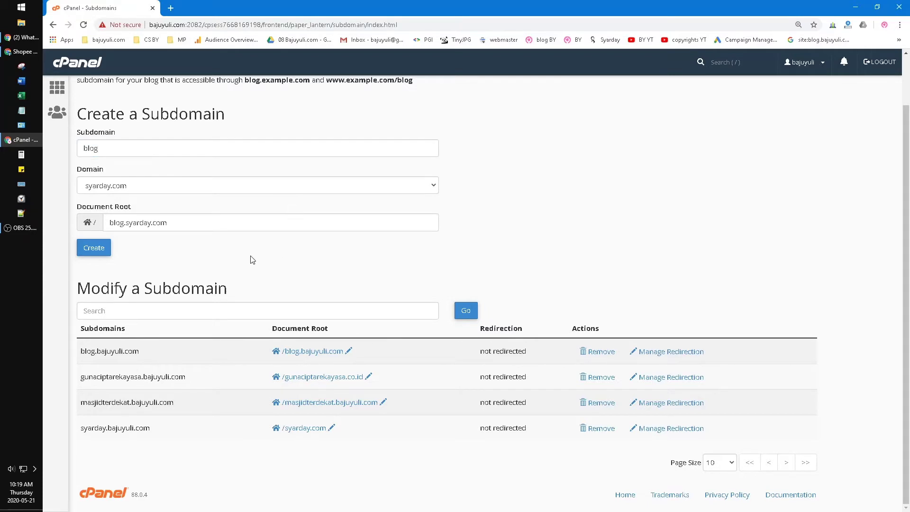
{"action": "left_click", "coordinate": [95, 251]}
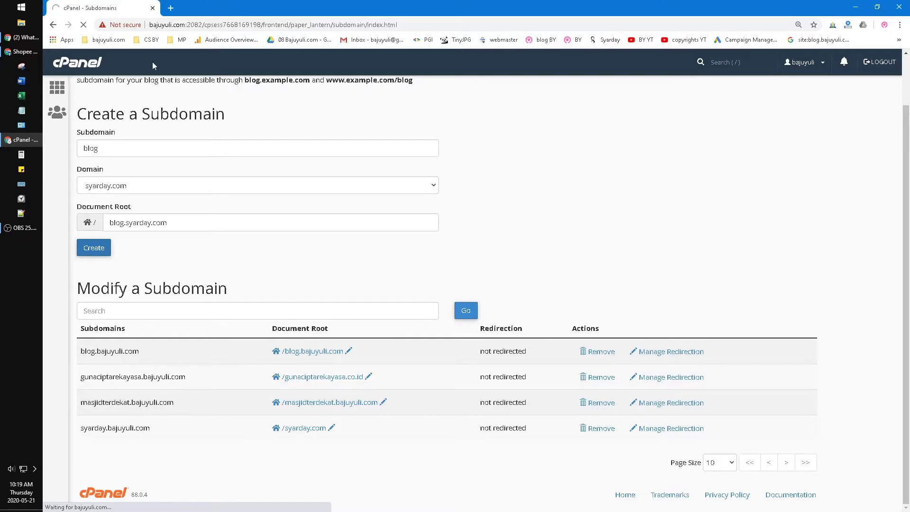
Go back from the success message to the Subdomains list and scroll to blog.syarday.com
{"action": "left_click", "coordinate": [12, 38]}
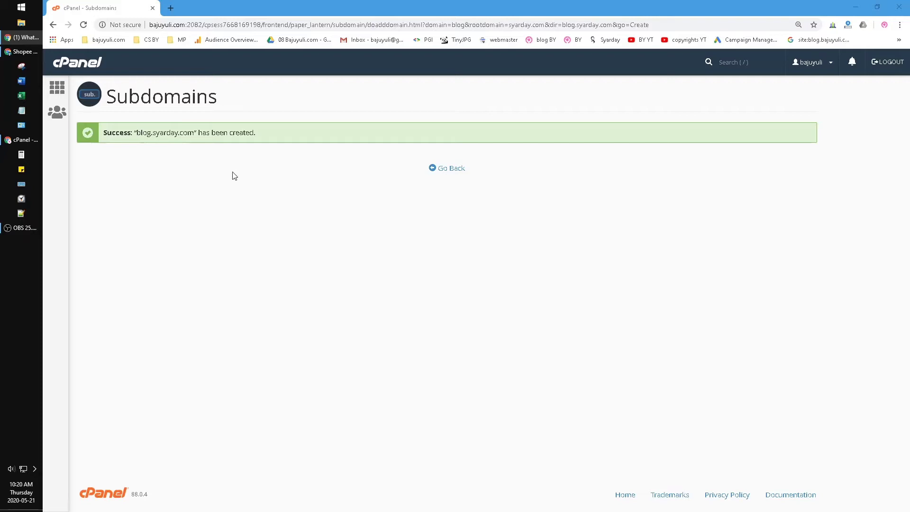
{"action": "left_click", "coordinate": [431, 168]}
{"action": "scroll", "coordinate": [493, 292], "scroll_direction": "down", "scroll_amount": 2}
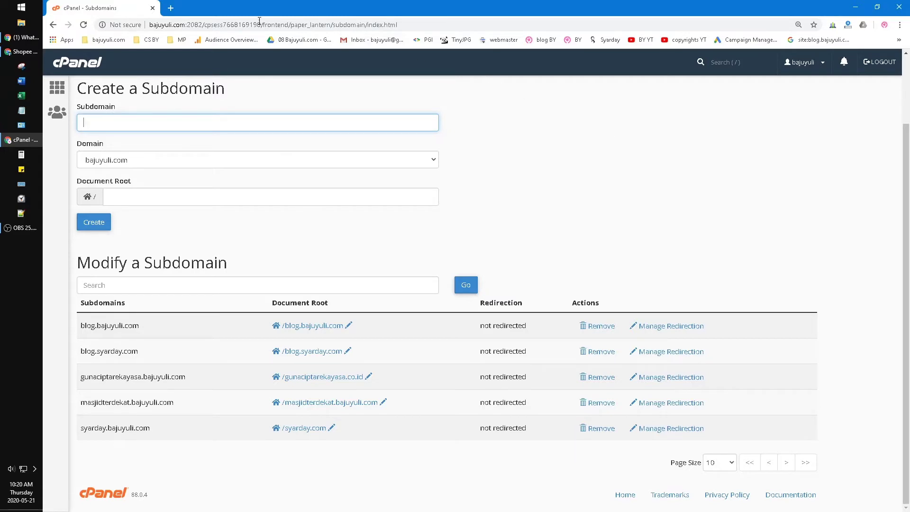
Search for Blogger, open its dashboard, and choose New blog from the blog list
{"action": "left_click", "coordinate": [171, 10]}
{"action": "type", "text": "blogger"}
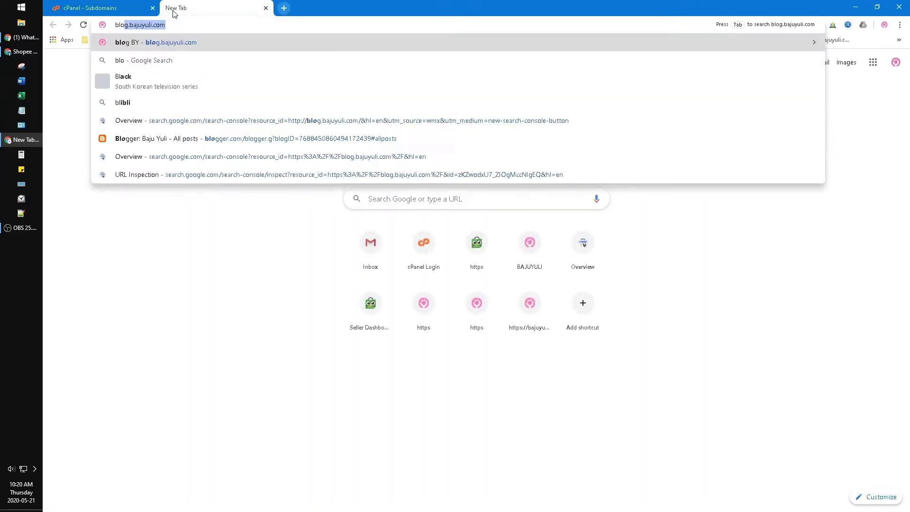
{"action": "key", "text": "Return"}
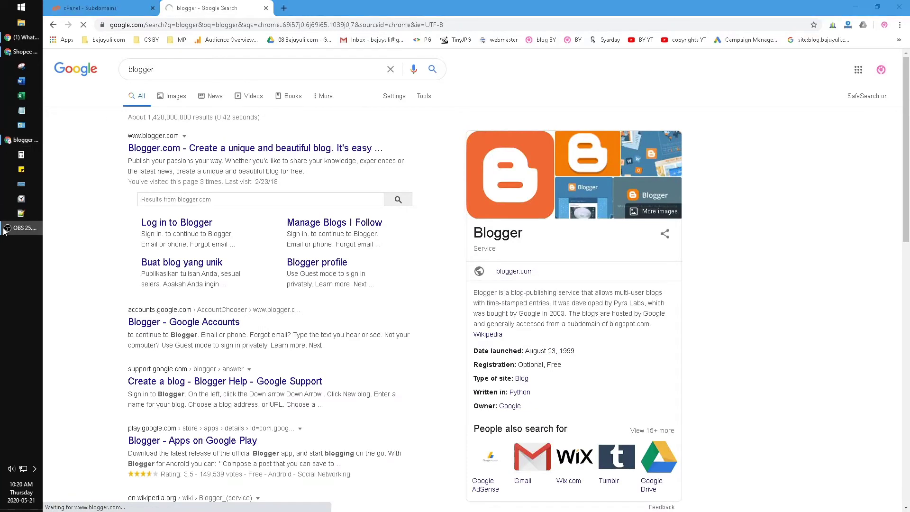
{"action": "left_click", "coordinate": [189, 148]}
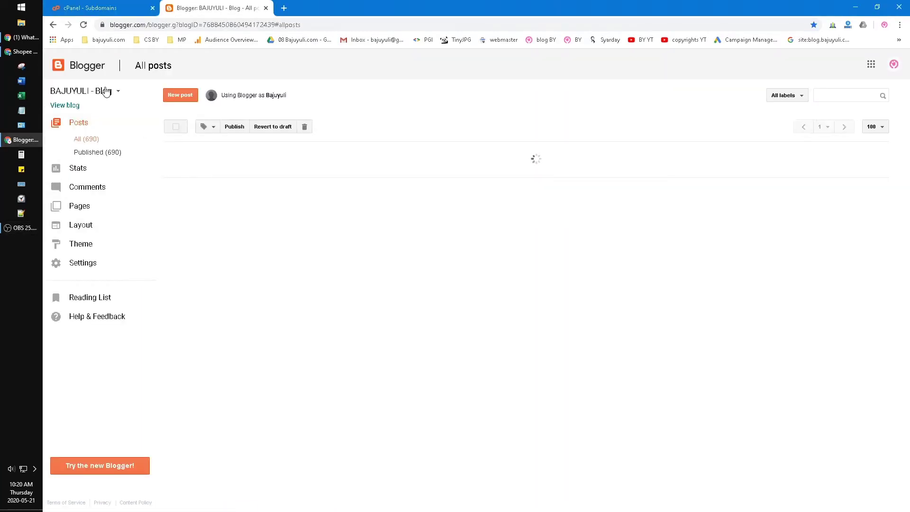
{"action": "left_click", "coordinate": [105, 93]}
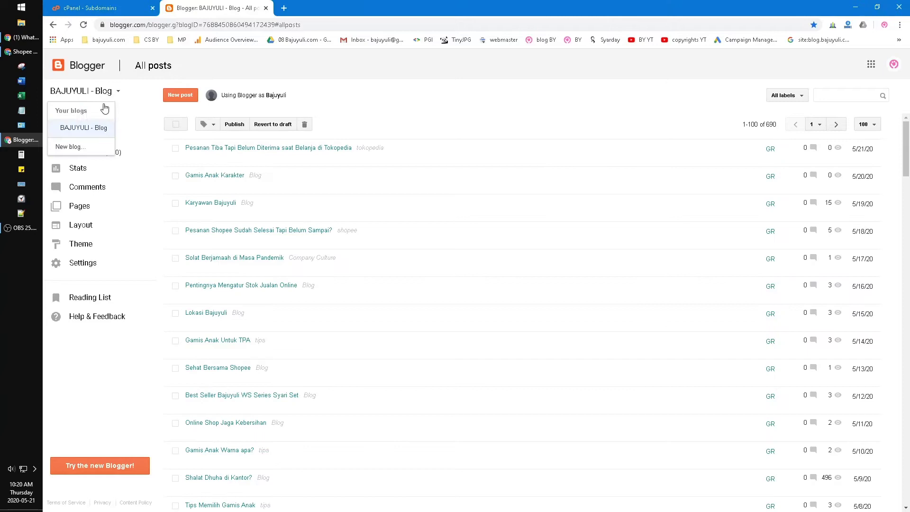
{"action": "left_click", "coordinate": [81, 150]}
Enter the title 'Syarday - Blog' and the address syardayblog.blogspot.com
{"action": "left_click", "coordinate": [431, 117]}
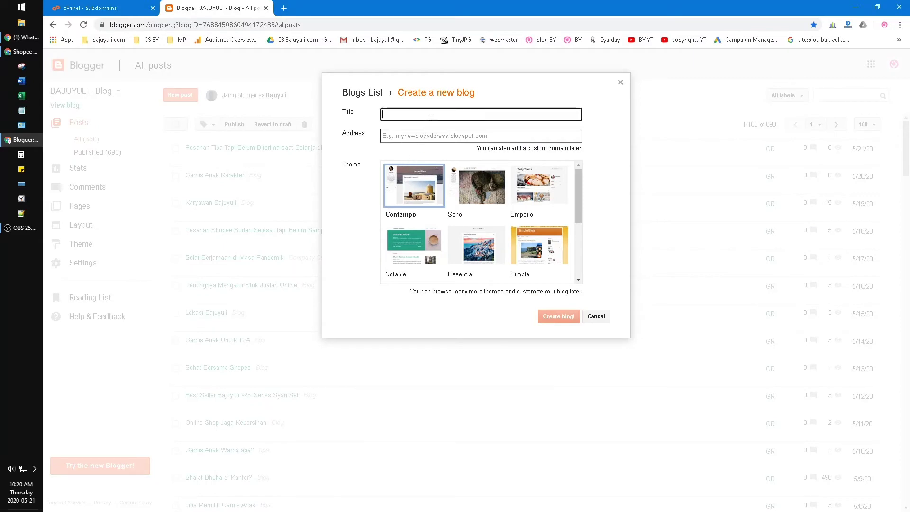
{"action": "type", "text": "Syarday - Blog"}
{"action": "left_click", "coordinate": [458, 138]}
{"action": "type", "text": "s"}
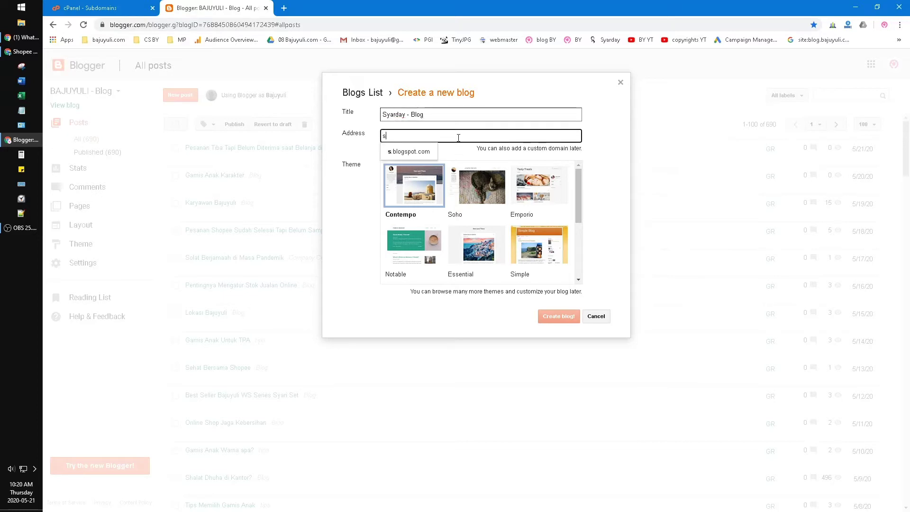
{"action": "type", "text": "yardayblog"}
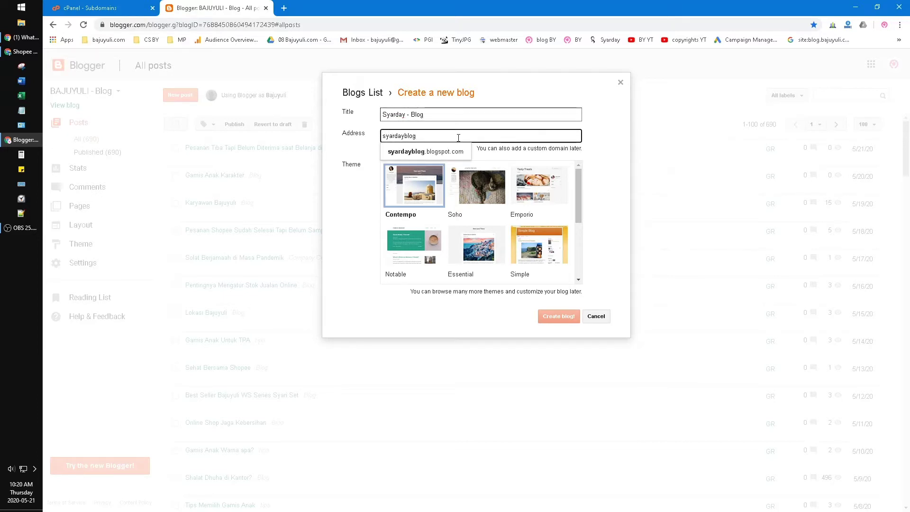
{"action": "key", "text": "Tab"}
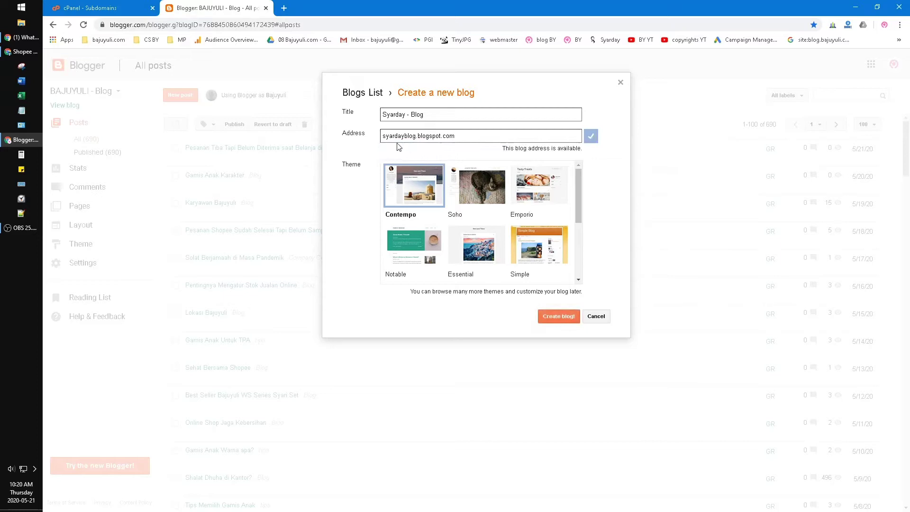
Create the blog and dismiss the Google Domains purchase offer
{"action": "left_click", "coordinate": [401, 137]}
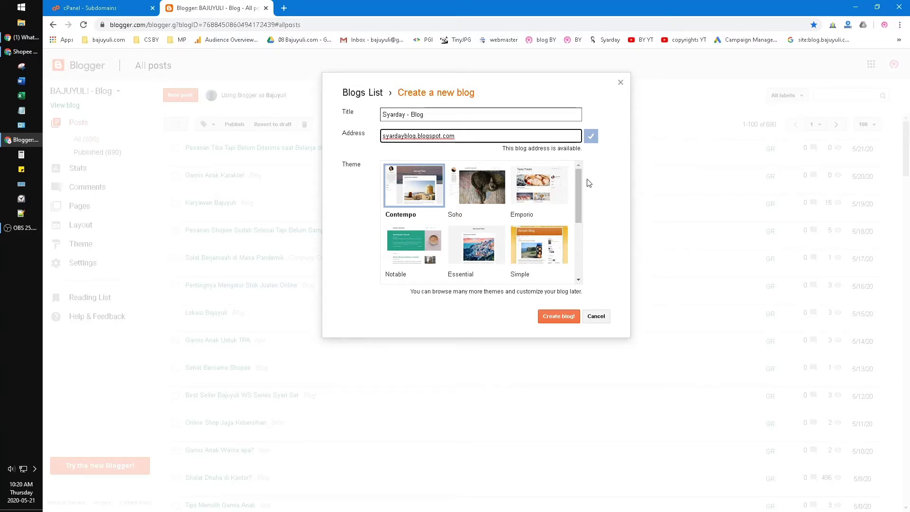
{"action": "left_click_drag", "start_coordinate": [579, 182], "coordinate": [593, 235]}
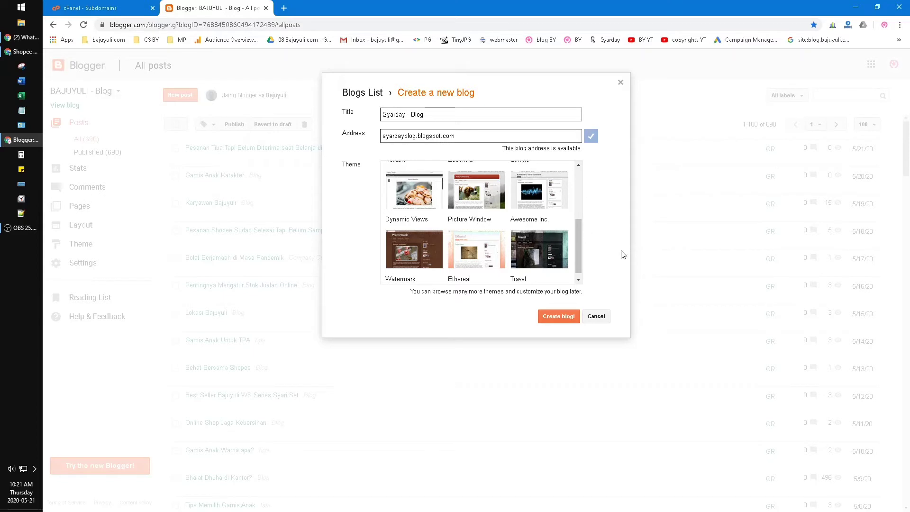
{"action": "left_click", "coordinate": [574, 316]}
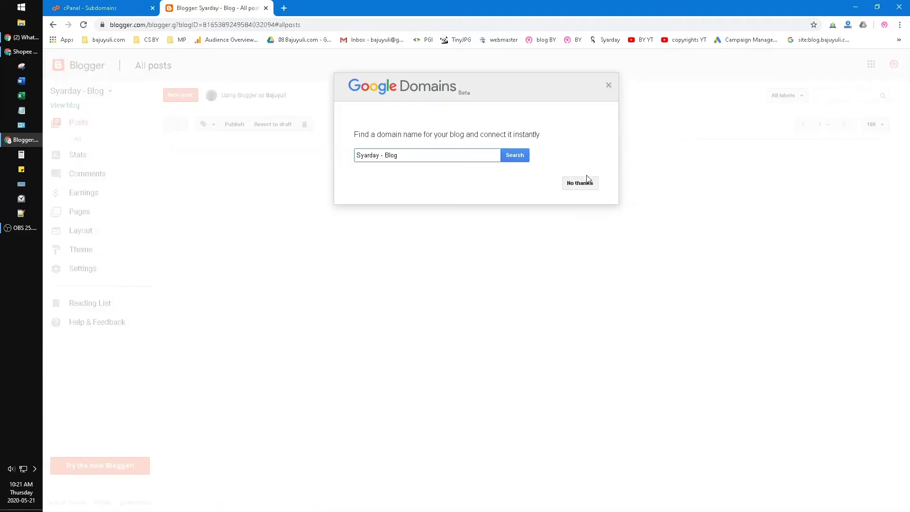
{"action": "left_click", "coordinate": [608, 85]}
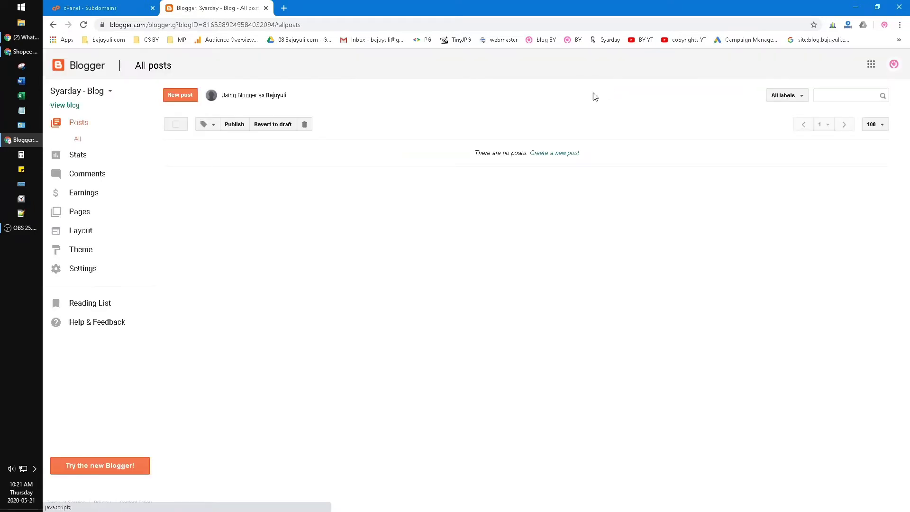
In Basic settings, enter blog.syarday.com as the third-party domain and save it
{"action": "left_click", "coordinate": [81, 269]}
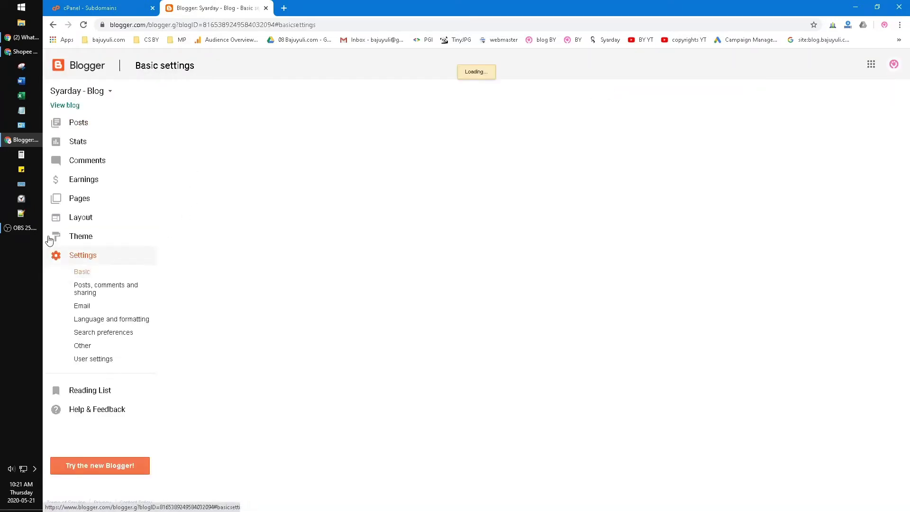
{"action": "left_click", "coordinate": [12, 233]}
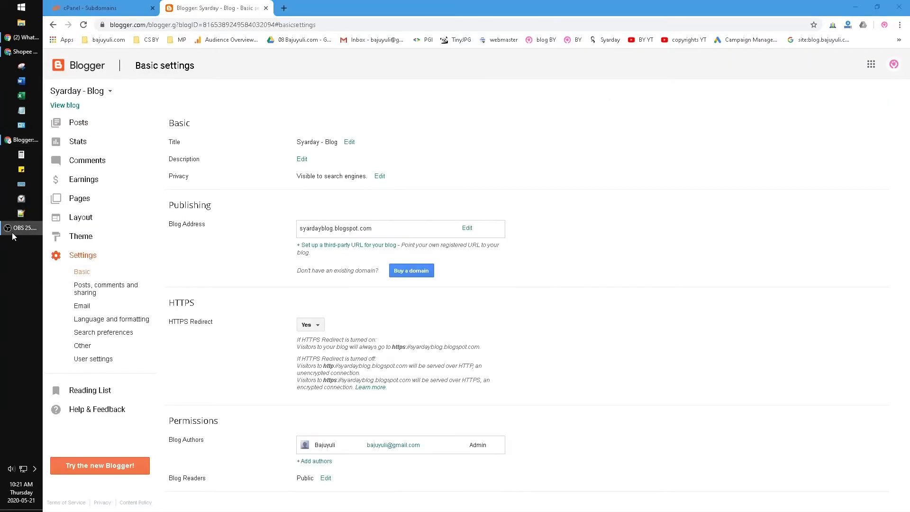
{"action": "left_click", "coordinate": [334, 246]}
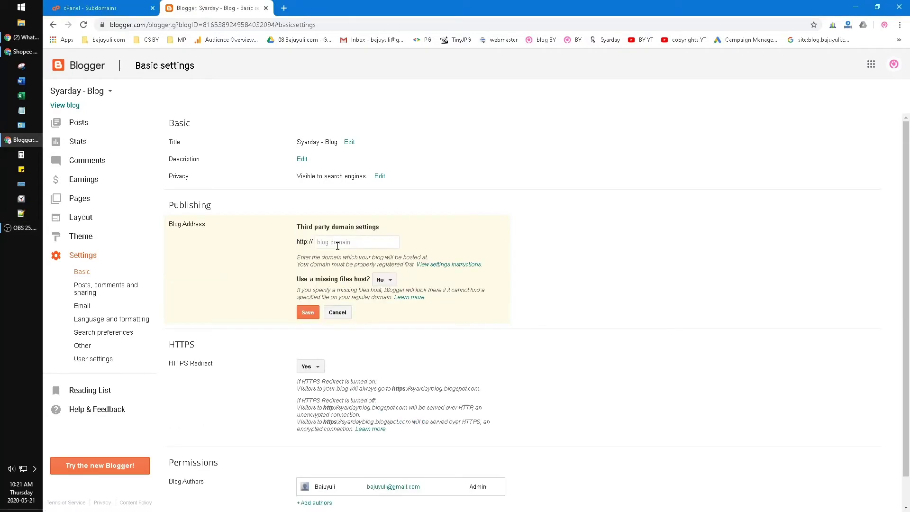
{"action": "left_click", "coordinate": [338, 244]}
{"action": "type", "text": "blog.sayarday.com"}
{"action": "left_click", "coordinate": [313, 313]}
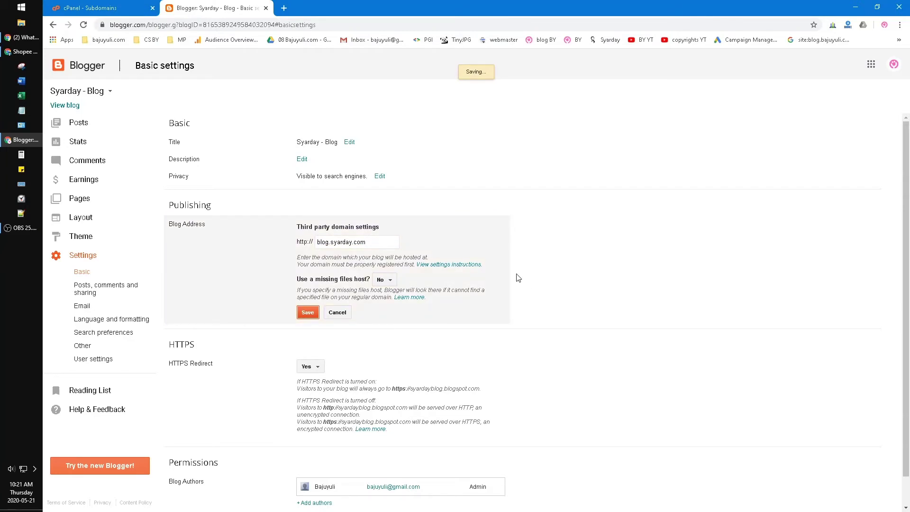
{"action": "left_click", "coordinate": [118, 5]}
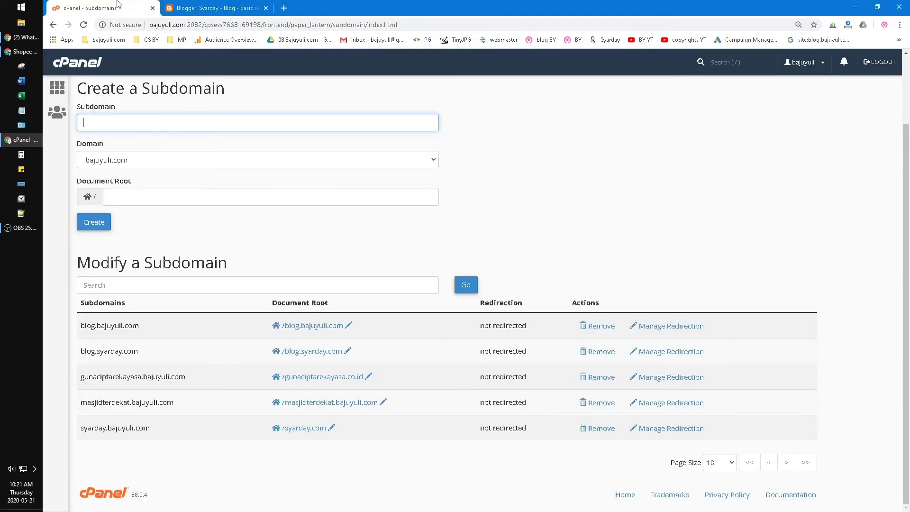
Reopen the third-party domain setting to confirm blog.syarday.com, then cancel without changes
{"action": "left_click", "coordinate": [242, 6]}
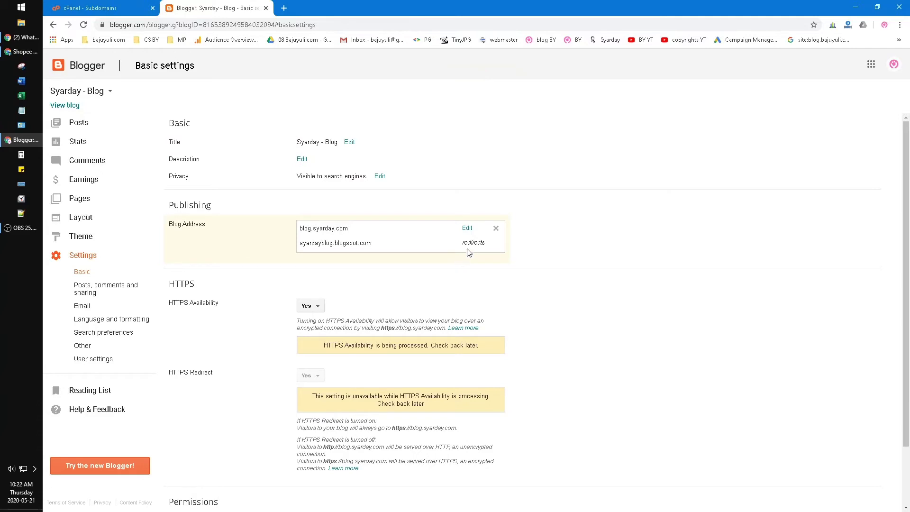
{"action": "left_click", "coordinate": [468, 229]}
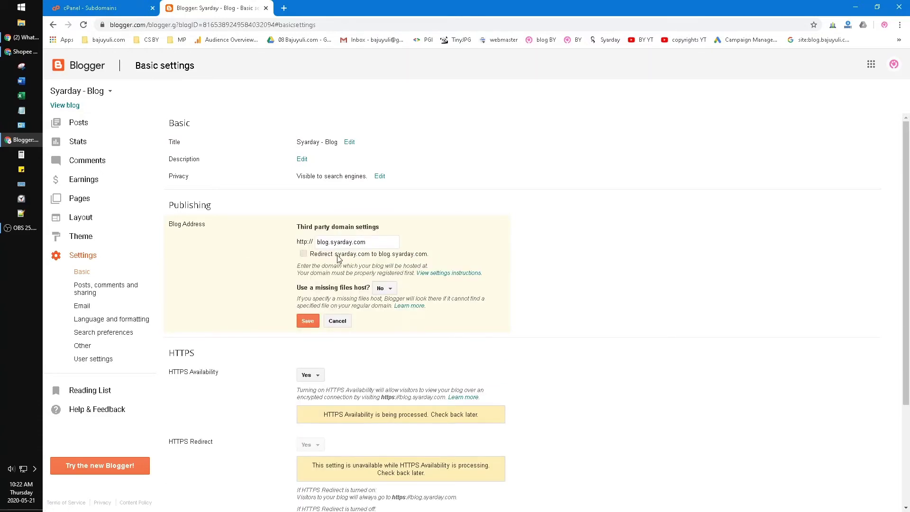
{"action": "left_click", "coordinate": [338, 322]}
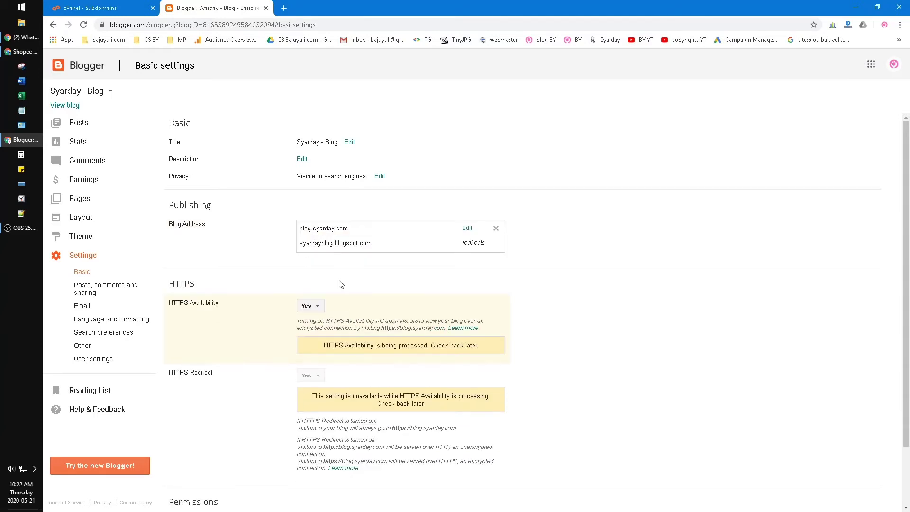
Visit blog.syarday.com from the address twice, close the 404 Not Found pages, and return to cPanel
{"action": "triple_click", "coordinate": [332, 231]}
{"action": "right_click", "coordinate": [331, 230]}
{"action": "left_click", "coordinate": [360, 250]}
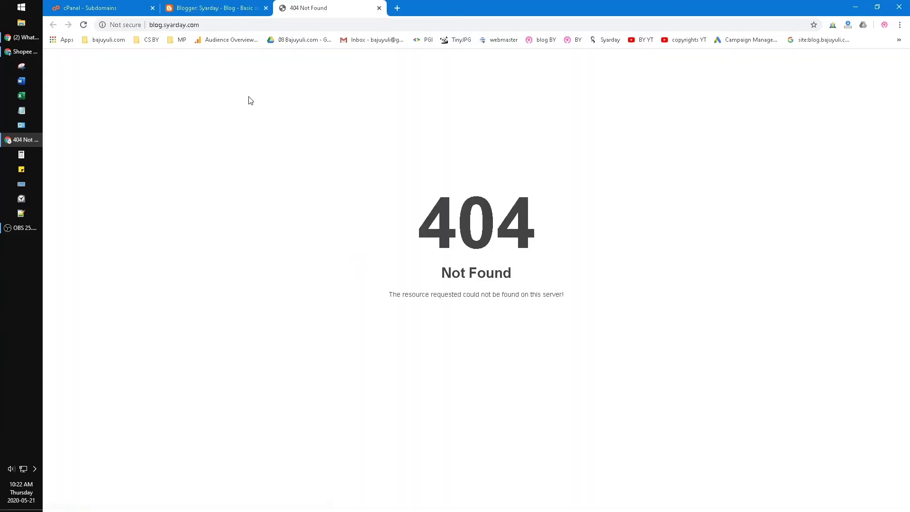
{"action": "middle_click", "coordinate": [353, 5]}
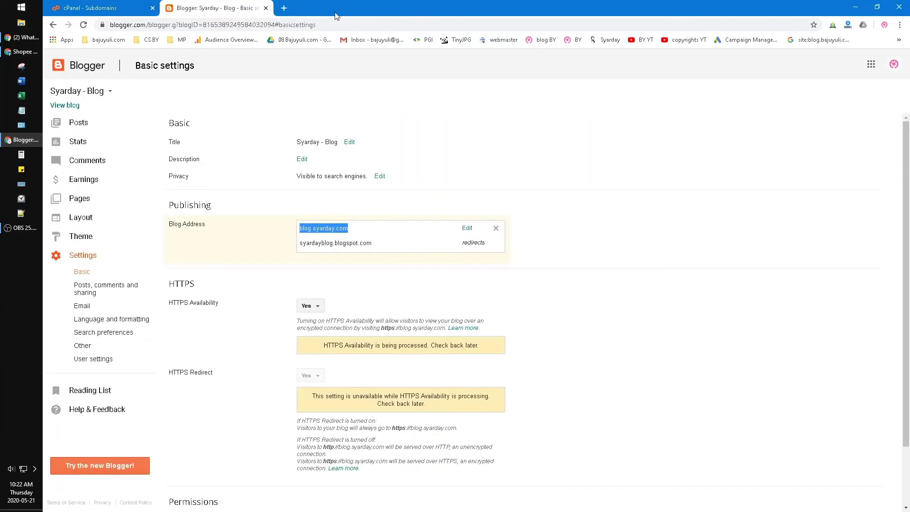
{"action": "right_click", "coordinate": [330, 228]}
{"action": "left_click", "coordinate": [350, 250]}
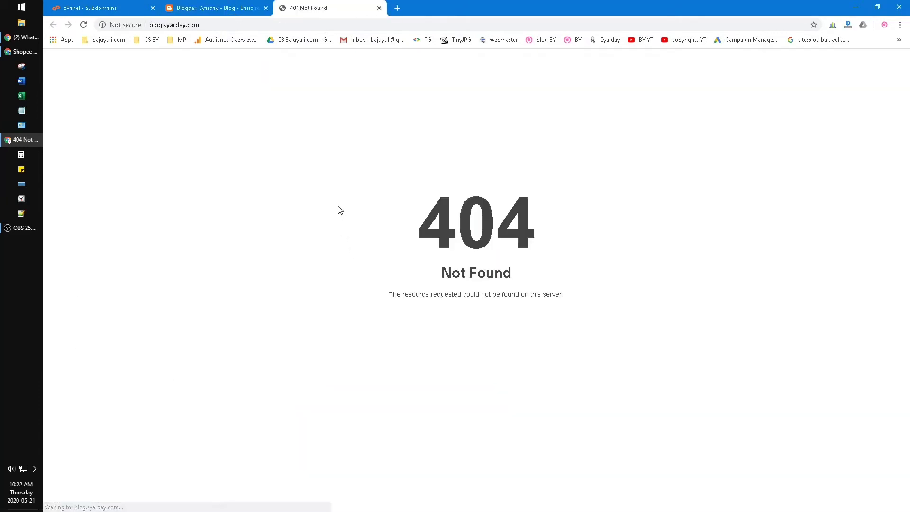
{"action": "middle_click", "coordinate": [340, 5]}
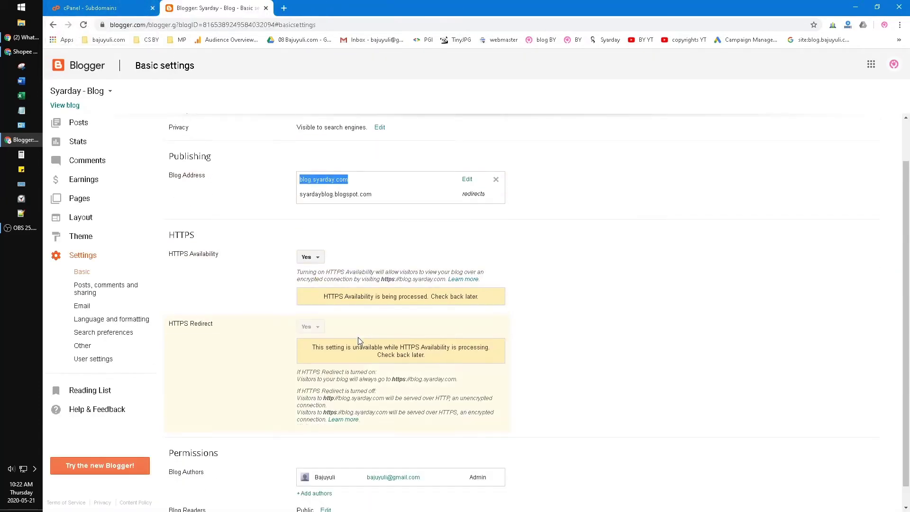
{"action": "scroll", "coordinate": [374, 360], "scroll_direction": "down", "scroll_amount": 1}
{"action": "scroll", "coordinate": [339, 379], "scroll_direction": "up", "scroll_amount": 2}
{"action": "left_click", "coordinate": [125, 6]}
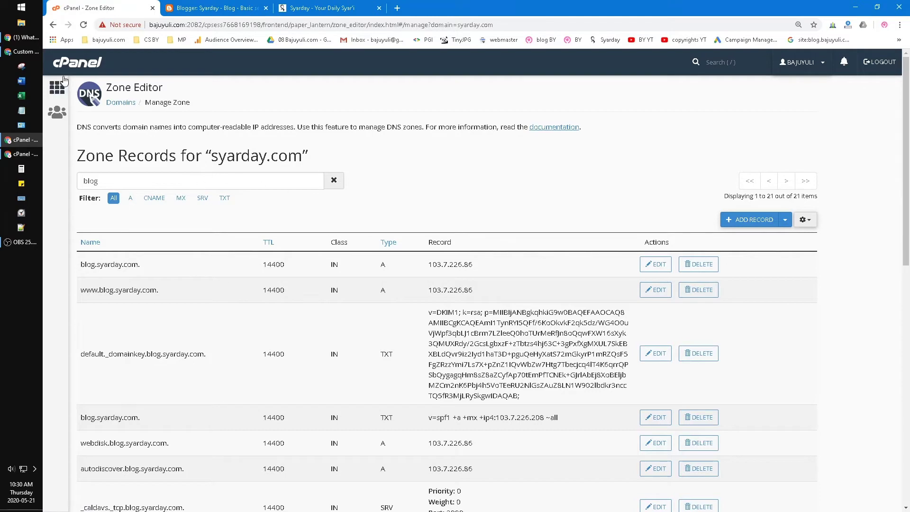
Open the syarday.com zone records and start a new DNS record
{"action": "left_click", "coordinate": [121, 102]}
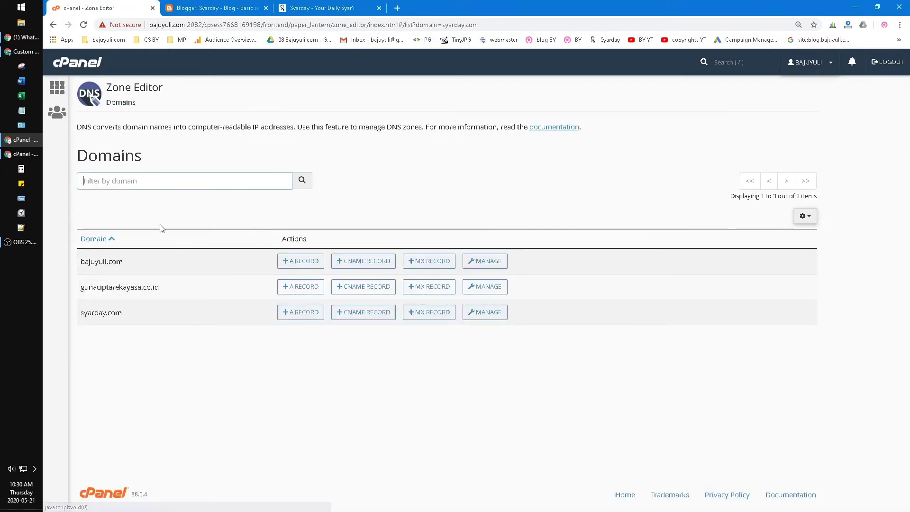
{"action": "left_click", "coordinate": [497, 320]}
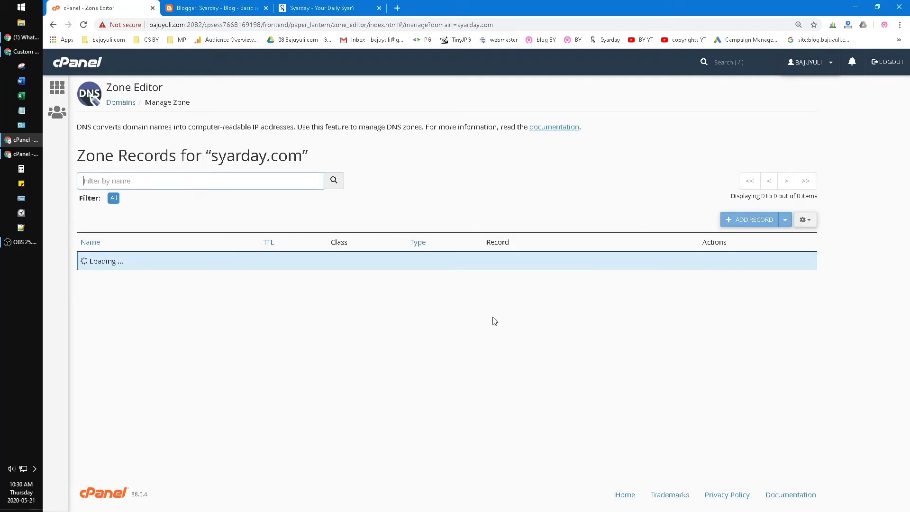
{"action": "left_click", "coordinate": [748, 220]}
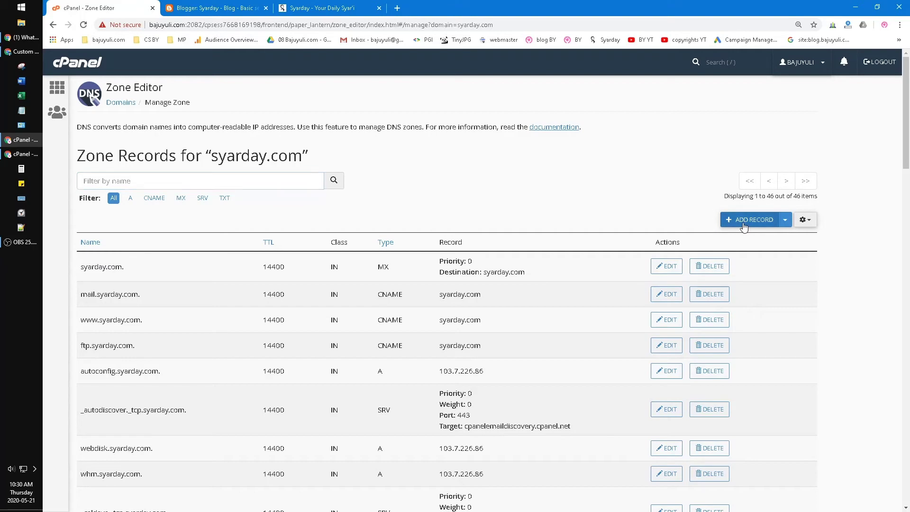
{"action": "left_click", "coordinate": [234, 264]}
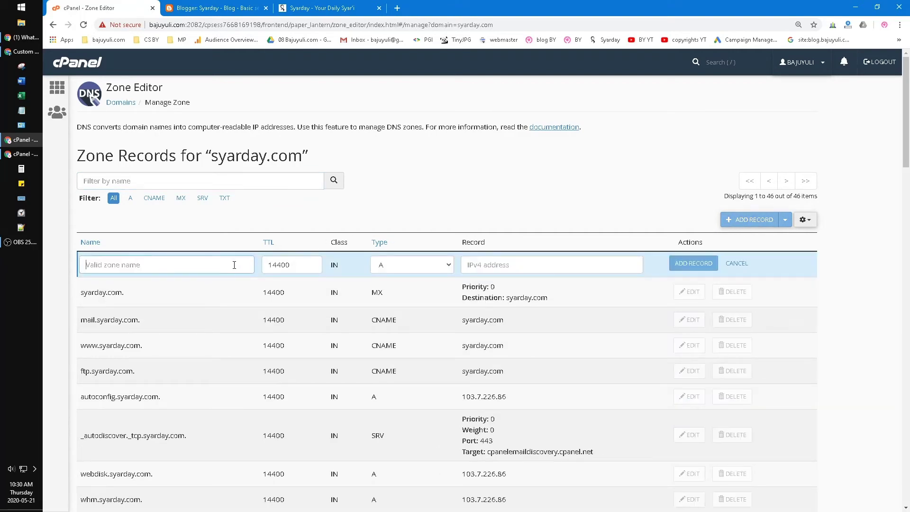
Copy the nxnvxhynn666 host name from Blogger into the new record and make it a CNAME
{"action": "left_click", "coordinate": [204, 8]}
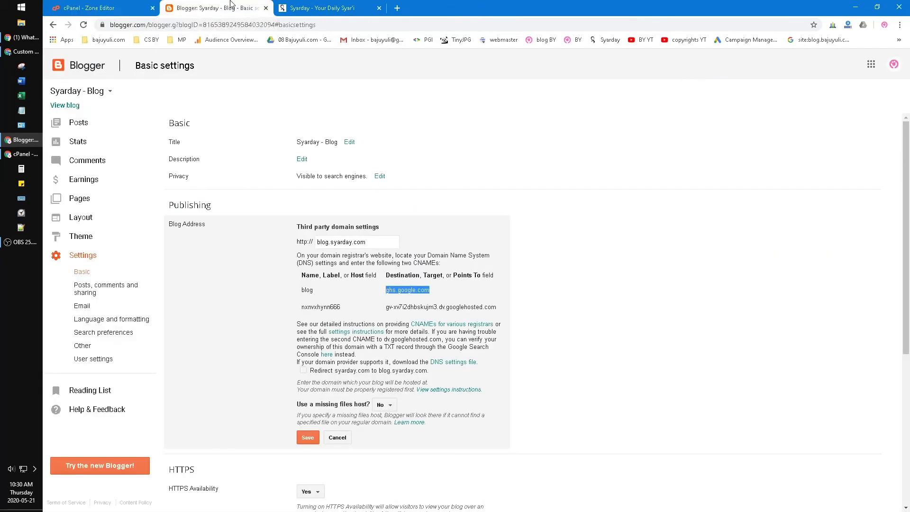
{"action": "double_click", "coordinate": [322, 307]}
{"action": "right_click", "coordinate": [305, 310]}
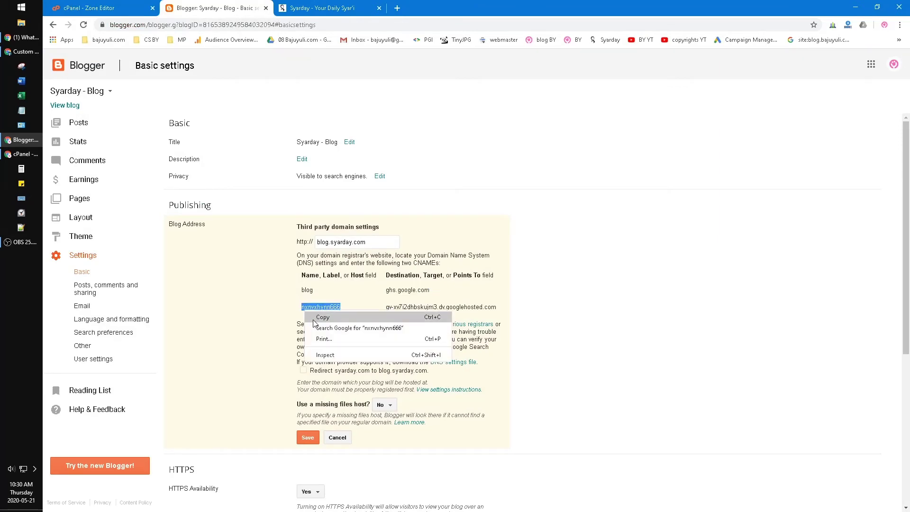
{"action": "left_click", "coordinate": [318, 314]}
{"action": "left_click", "coordinate": [90, 8]}
{"action": "key", "text": "ctrl+v"}
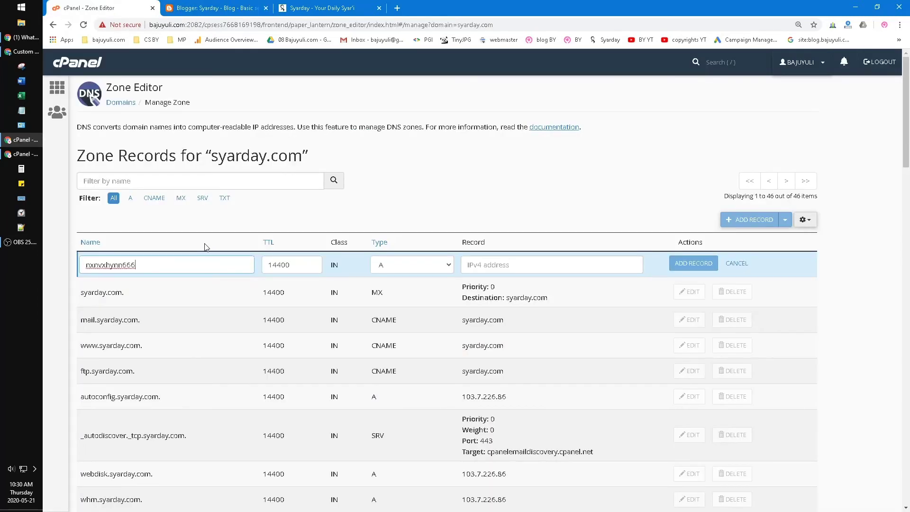
{"action": "left_click", "coordinate": [407, 268]}
{"action": "left_click", "coordinate": [407, 308]}
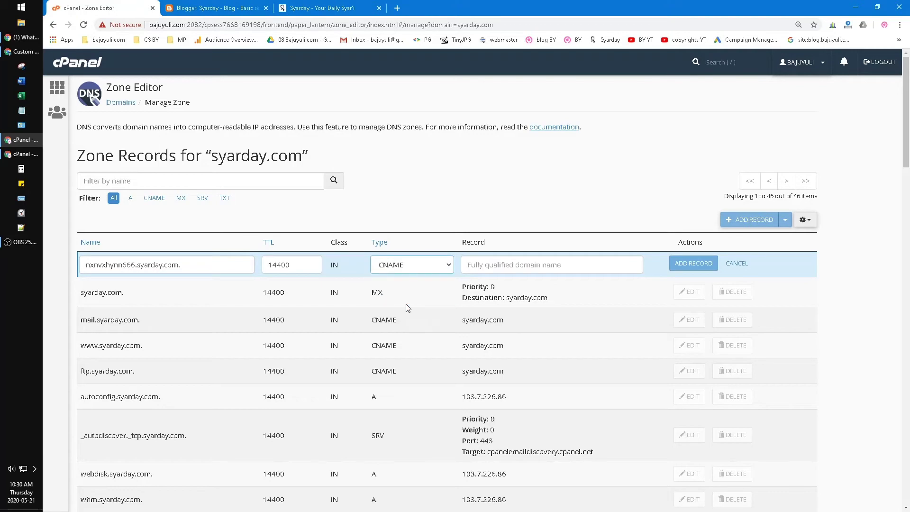
Paste gv-xv7i2dhbskujm3.dv.googlehosted.com as the record's target and save the CNAME
{"action": "left_click", "coordinate": [216, 8]}
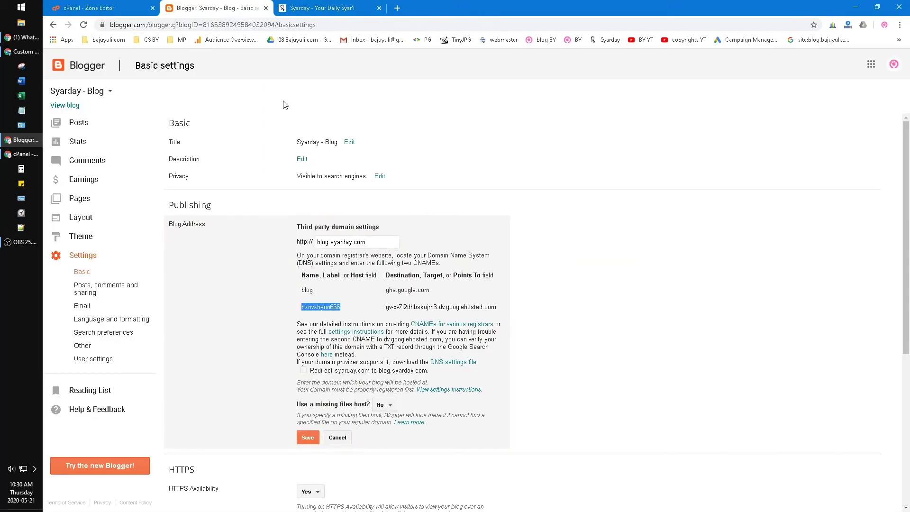
{"action": "double_click", "coordinate": [413, 307]}
{"action": "right_click", "coordinate": [412, 308]}
{"action": "key", "text": "Escape"}
{"action": "right_click", "coordinate": [413, 308]}
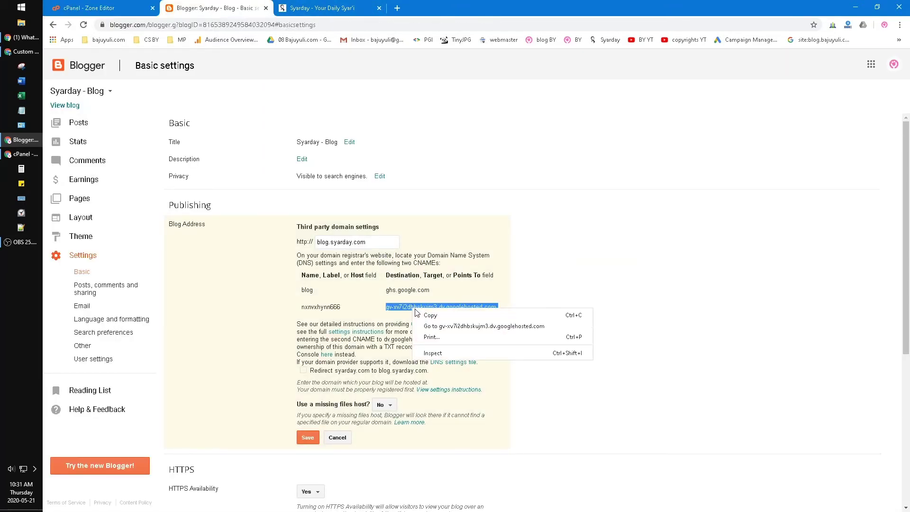
{"action": "left_click", "coordinate": [427, 317]}
{"action": "left_click", "coordinate": [87, 8]}
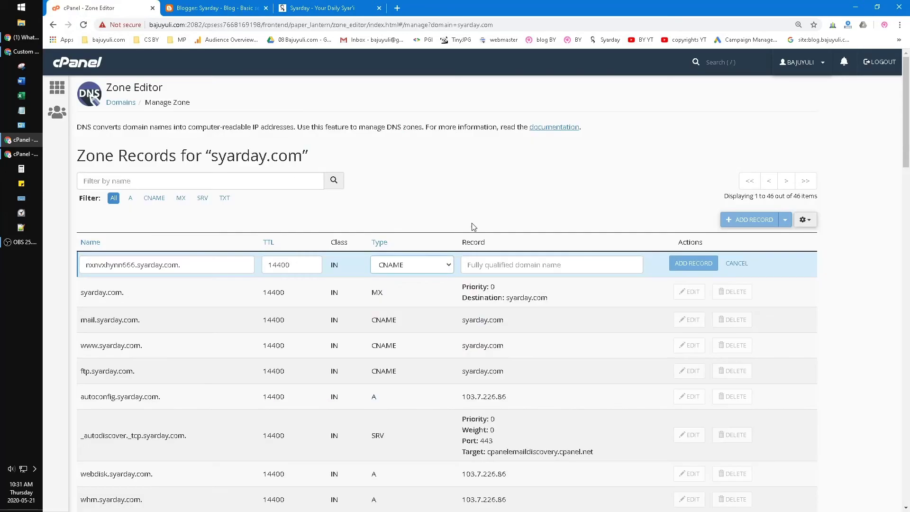
{"action": "left_click", "coordinate": [488, 266]}
{"action": "key", "text": "ctrl+v"}
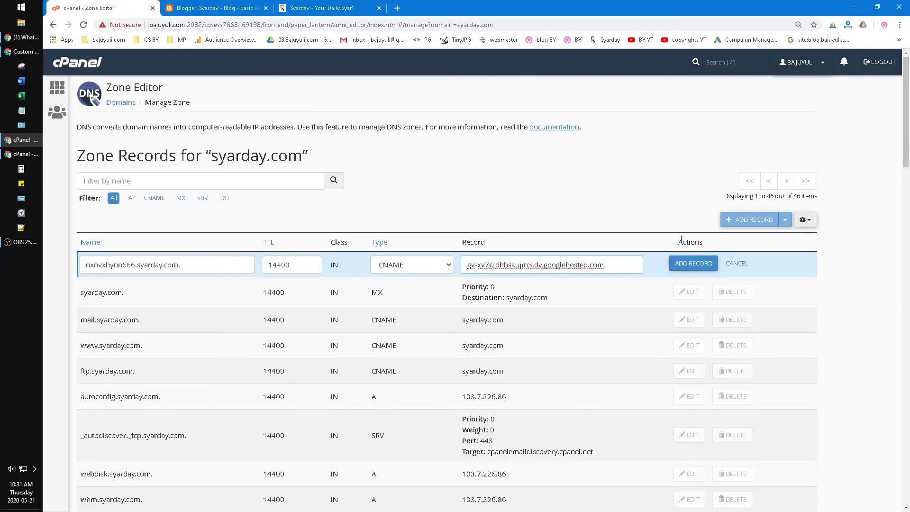
{"action": "left_click", "coordinate": [693, 263]}
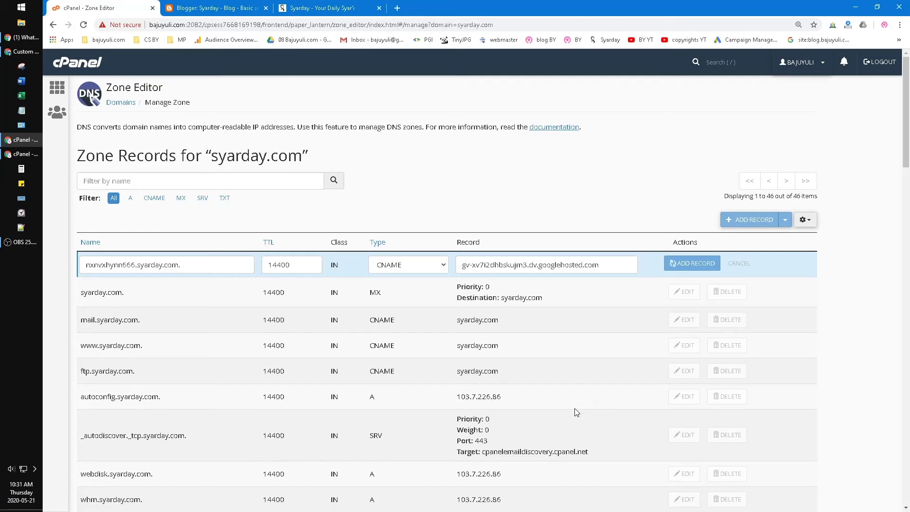
Add a CNAME record named blog.syarday.com with ghs.google.com pasted as its target
{"action": "type", "text": "l"}
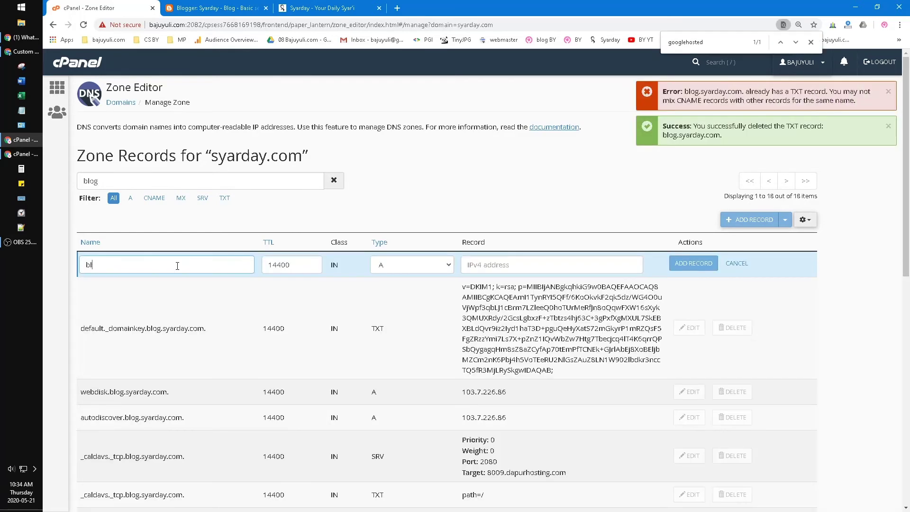
{"action": "type", "text": "og"}
{"action": "key", "text": "Tab"}
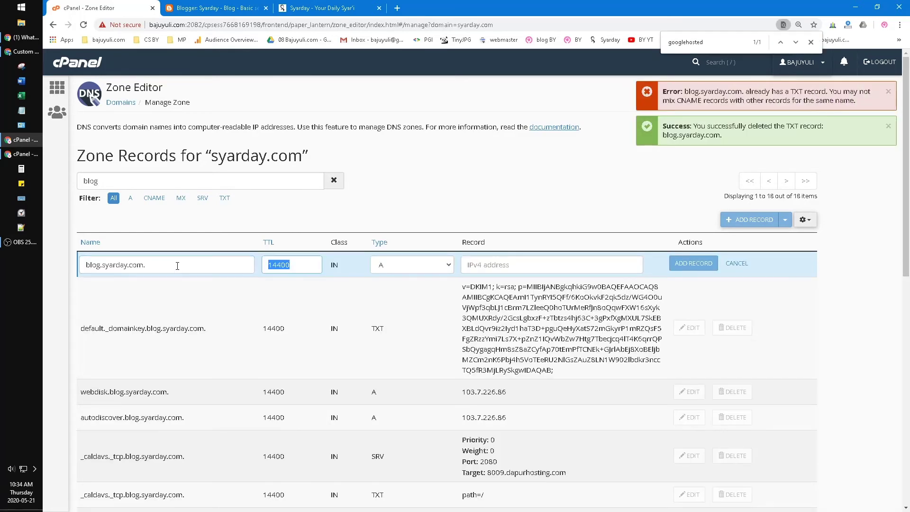
{"action": "key", "text": "Tab"}
{"action": "left_click", "coordinate": [425, 272]}
{"action": "left_click", "coordinate": [402, 308]}
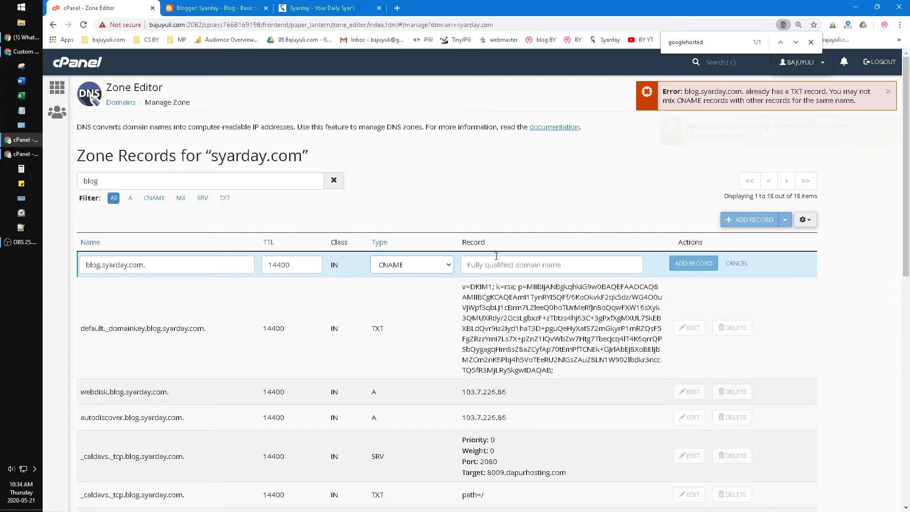
{"action": "left_click", "coordinate": [496, 259]}
{"action": "key", "text": "ctrl+v"}
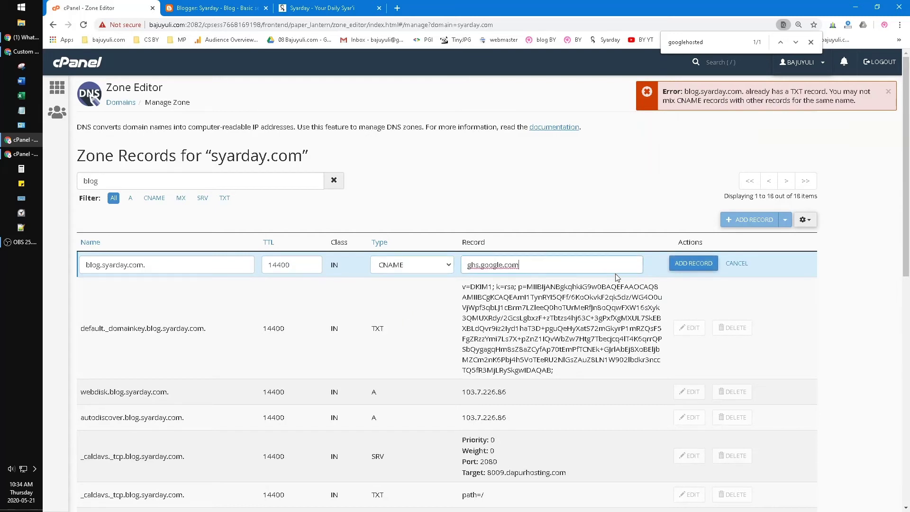
{"action": "left_click", "coordinate": [700, 266]}
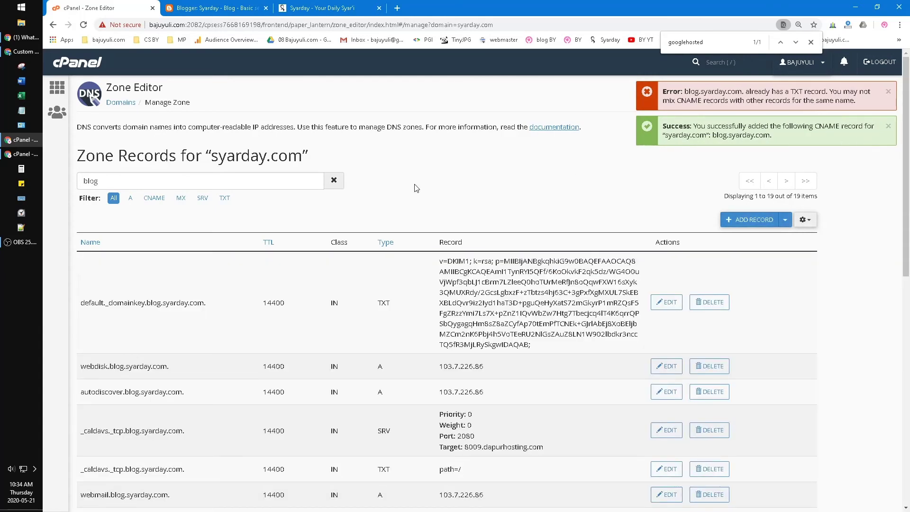
Dismiss the record-added notice and the TXT conflict error in the zone list
{"action": "left_click", "coordinate": [195, 180]}
{"action": "scroll", "coordinate": [343, 277], "scroll_direction": "down", "scroll_amount": 15}
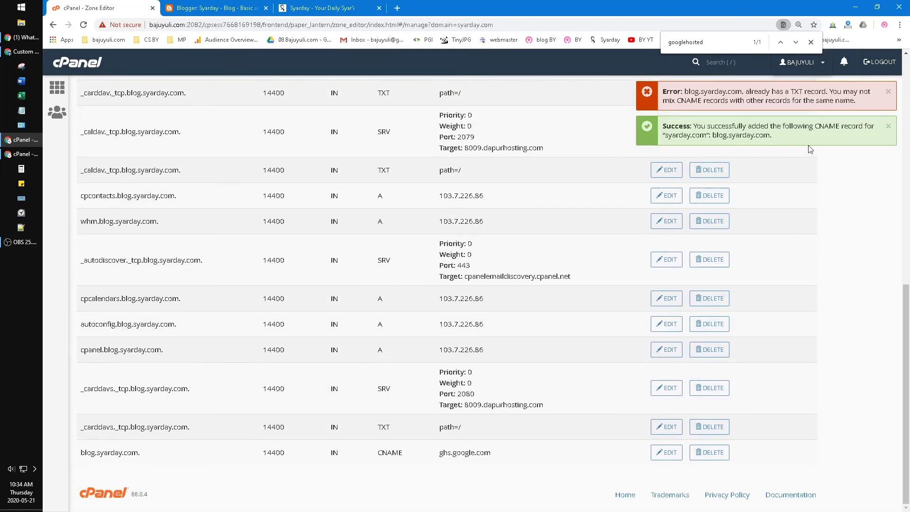
{"action": "left_click", "coordinate": [888, 125]}
{"action": "left_click", "coordinate": [888, 91]}
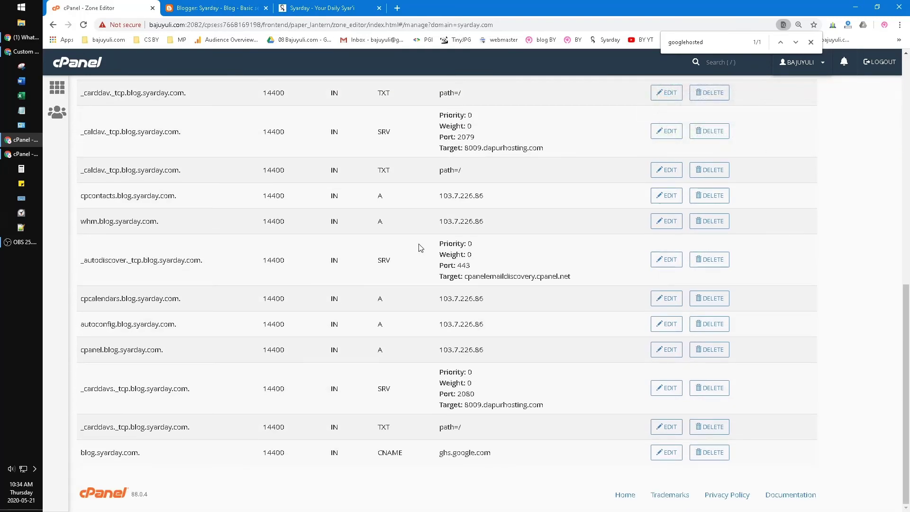
{"action": "scroll", "coordinate": [497, 291], "scroll_direction": "up", "scroll_amount": 5}
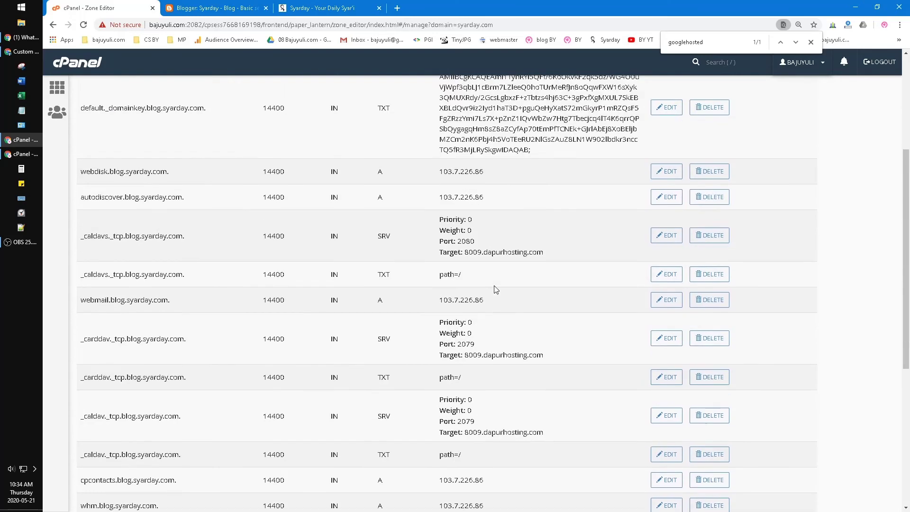
{"action": "scroll", "coordinate": [496, 289], "scroll_direction": "down", "scroll_amount": 2}
{"action": "scroll", "coordinate": [254, 395], "scroll_direction": "up", "scroll_amount": 3}
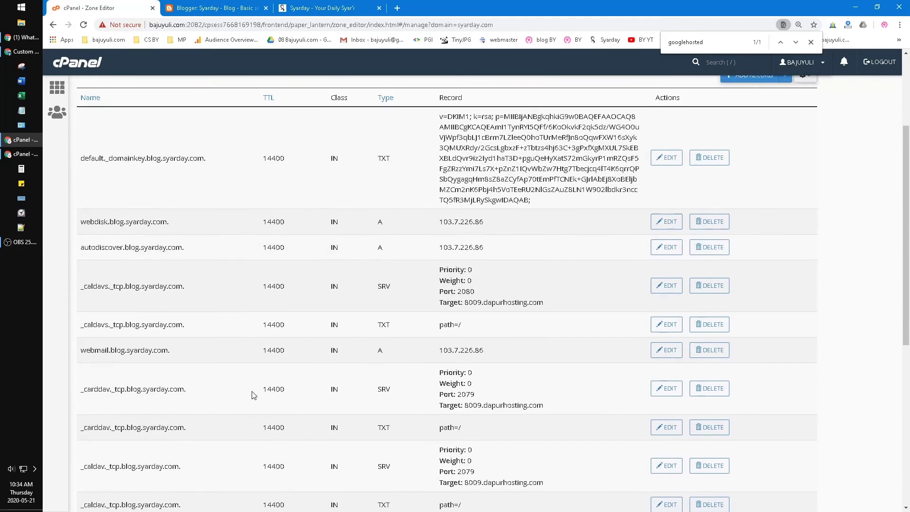
{"action": "scroll", "coordinate": [255, 394], "scroll_direction": "up", "scroll_amount": 3}
{"action": "scroll", "coordinate": [256, 393], "scroll_direction": "down", "scroll_amount": 10}
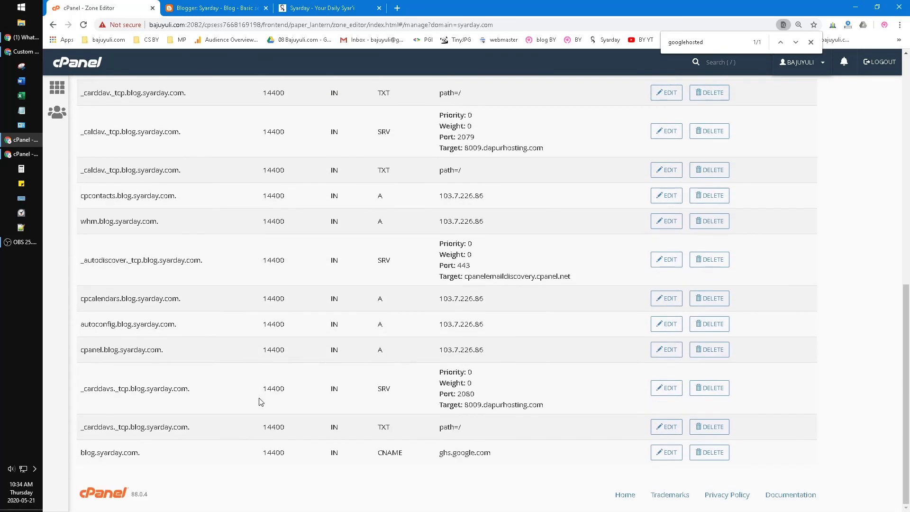
Clear the blog filter and search the full zone list for the 'google' CNAME records
{"action": "key", "text": "ctrl+f"}
{"action": "type", "text": "google"}
{"action": "scroll", "coordinate": [454, 507], "scroll_direction": "up", "scroll_amount": 12}
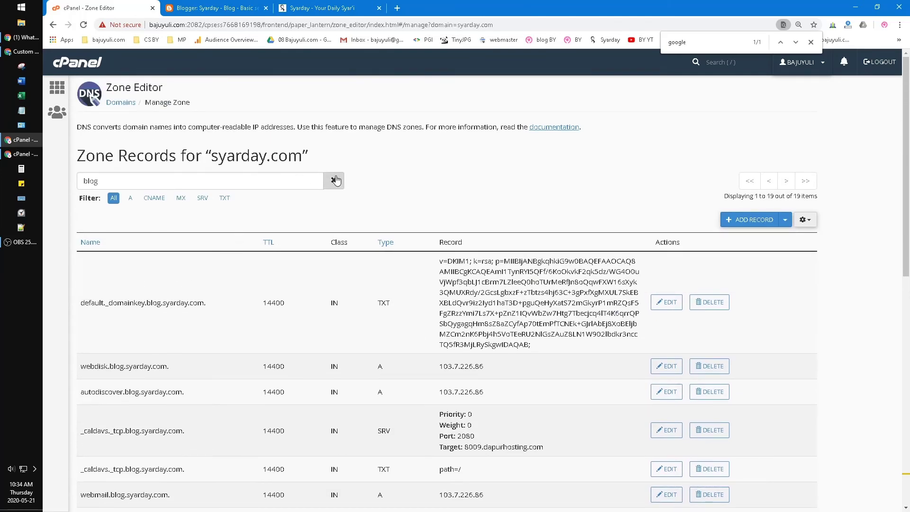
{"action": "left_click", "coordinate": [336, 179]}
{"action": "key", "text": "ctrl+f"}
{"action": "scroll", "coordinate": [497, 291], "scroll_direction": "down", "scroll_amount": 7}
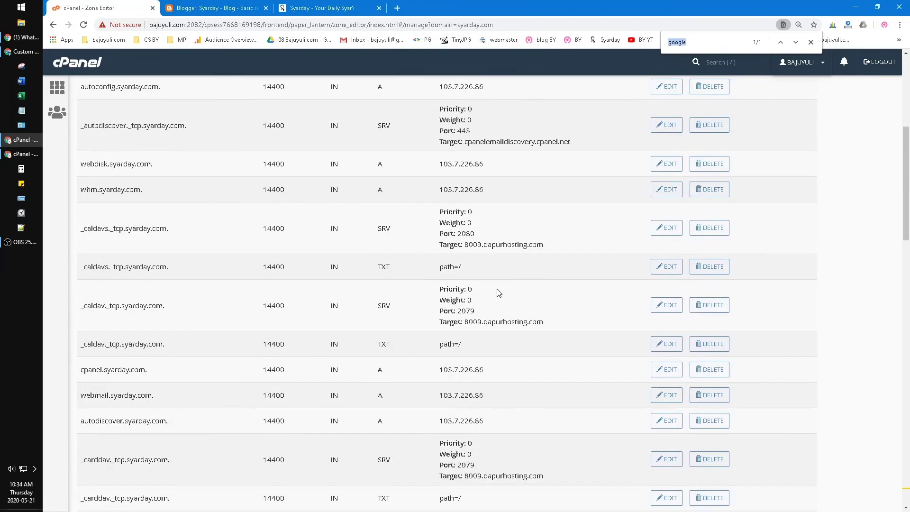
{"action": "type", "text": "google"}
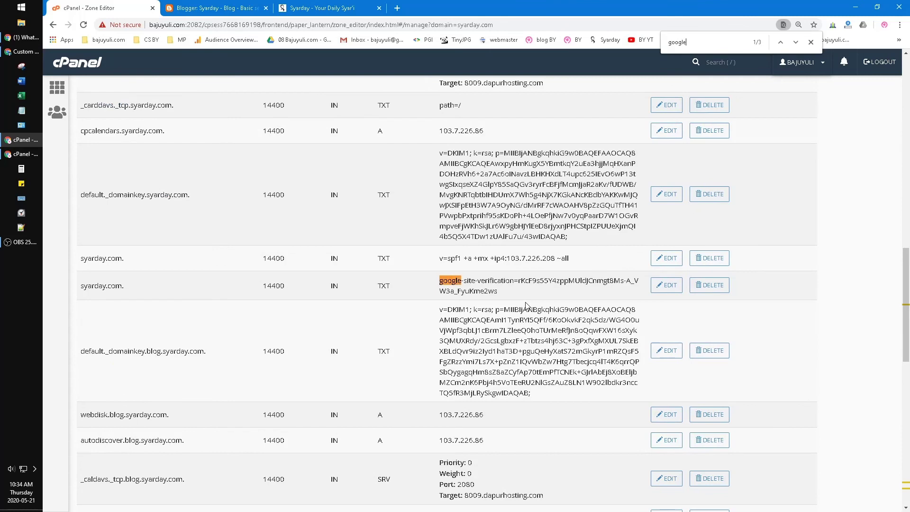
{"action": "key", "text": "Return"}
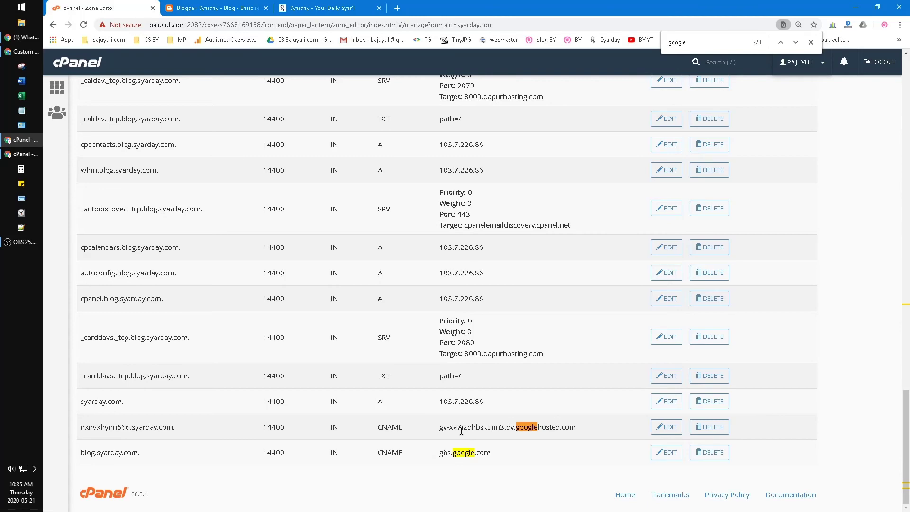
{"action": "scroll", "coordinate": [534, 331], "scroll_direction": "up", "scroll_amount": 15}
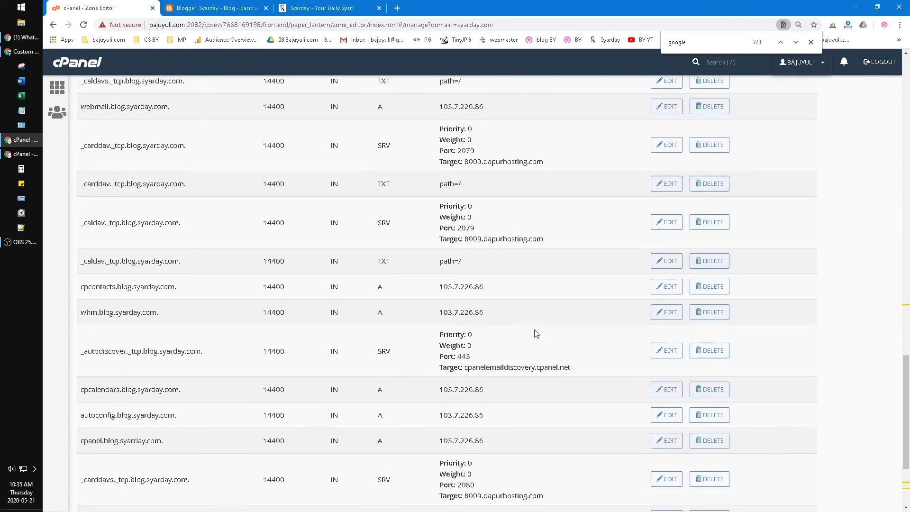
{"action": "scroll", "coordinate": [432, 186], "scroll_direction": "up", "scroll_amount": 10}
Back in Blogger's settings, close the Syarday site page and choose View blog
{"action": "key", "text": "ctrl+Tab"}
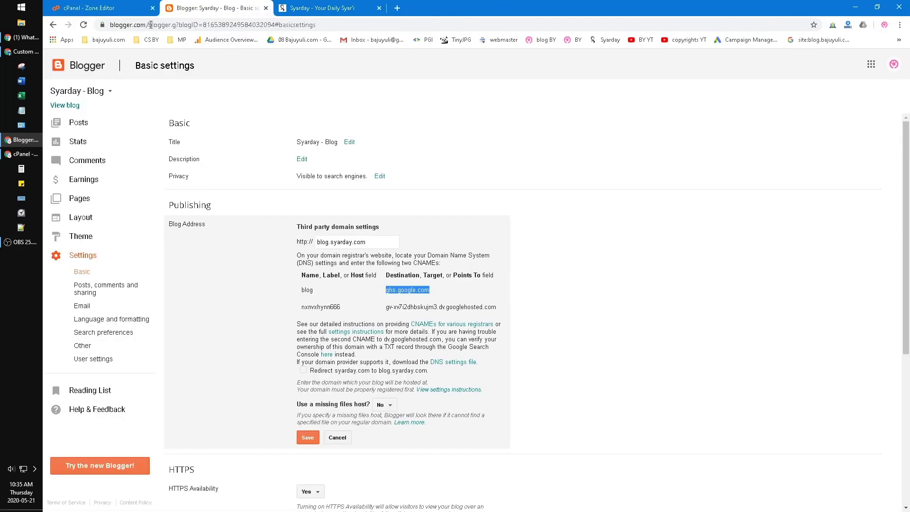
{"action": "left_click", "coordinate": [60, 109]}
{"action": "middle_click", "coordinate": [319, 8]}
{"action": "left_click", "coordinate": [61, 106]}
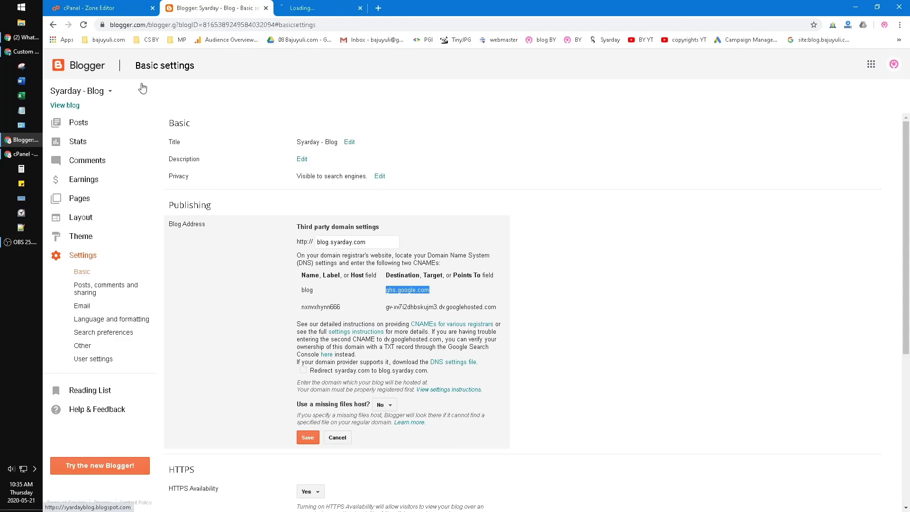
Reload blog.syarday.com, which shows a NET::ERR_CERT_AUTHORITY_INVALID privacy error
{"action": "left_click", "coordinate": [336, 5]}
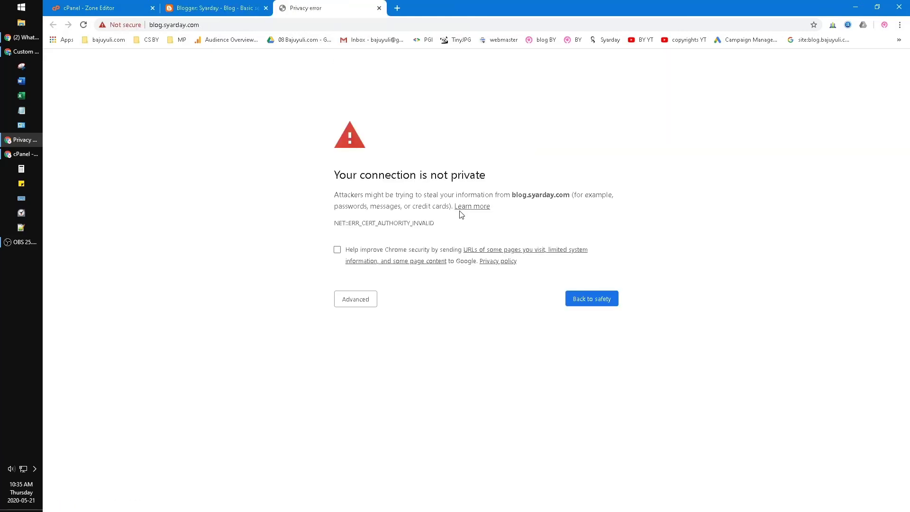
{"action": "key", "text": "F5"}
{"action": "left_click", "coordinate": [13, 244]}
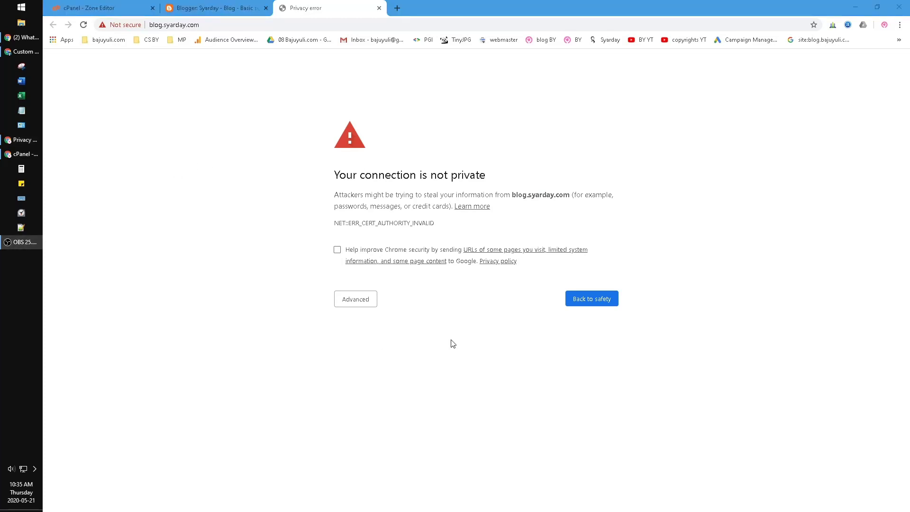